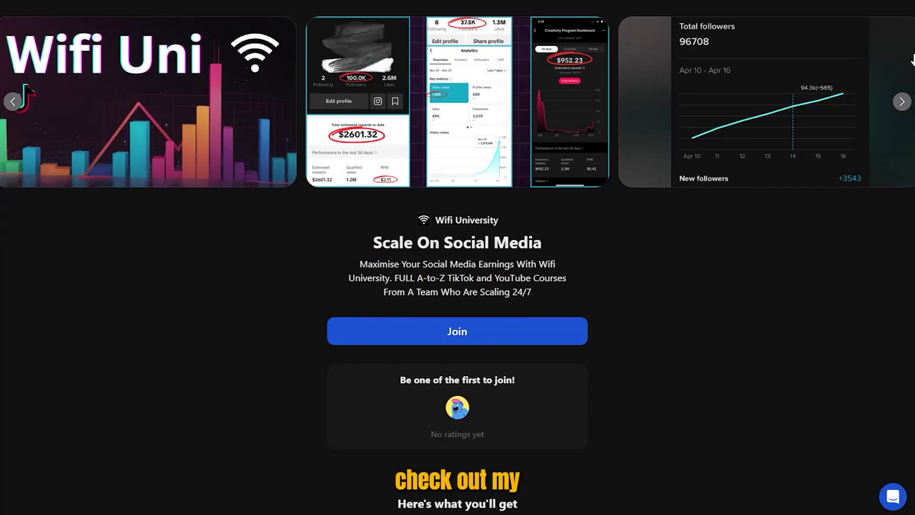
Step: Expand the first two Whop FAQ answers: what the package includes and 24/7 support
scroll(458, 257, down, 12)
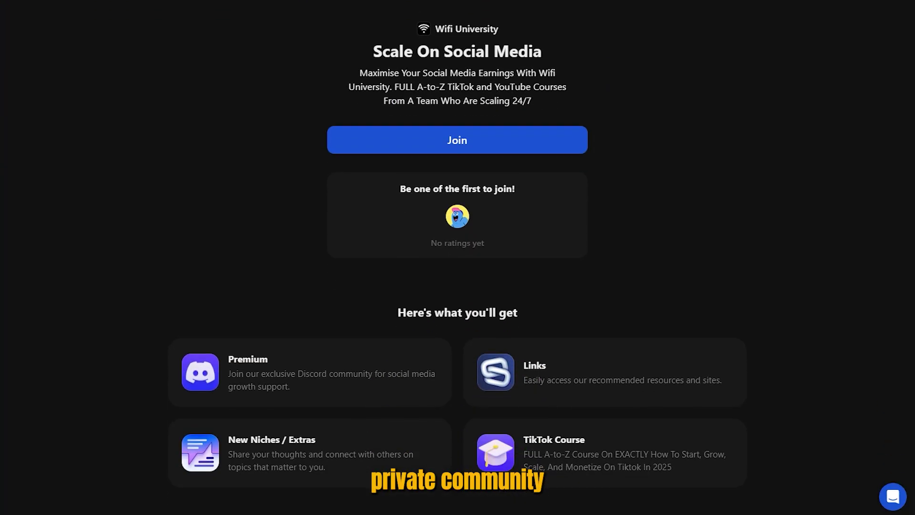
scroll(458, 258, down, 20)
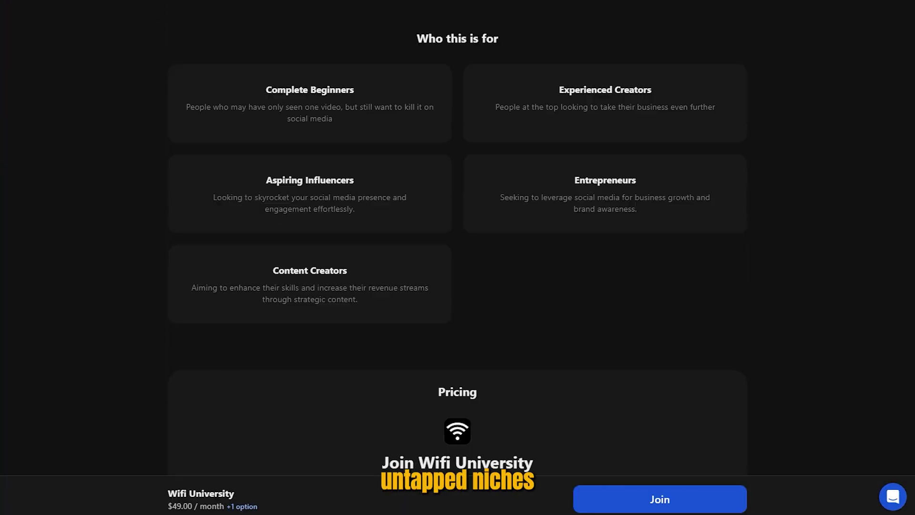
scroll(742, 191, down, 6)
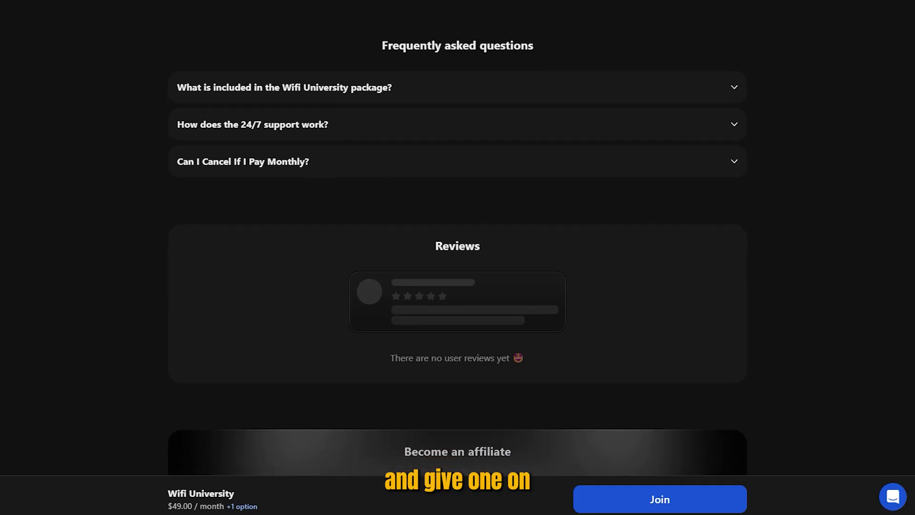
scroll(741, 191, up, 2)
click(741, 158)
click(740, 215)
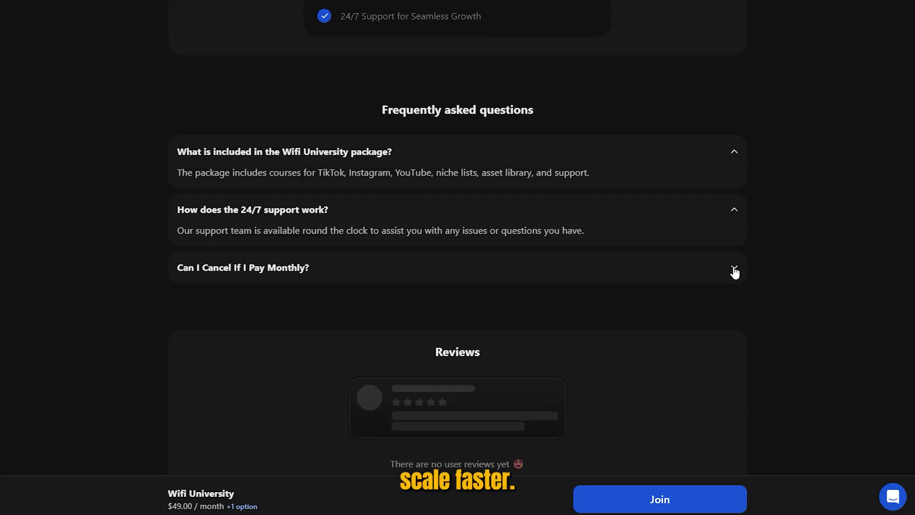
scroll(792, 341, down, 6)
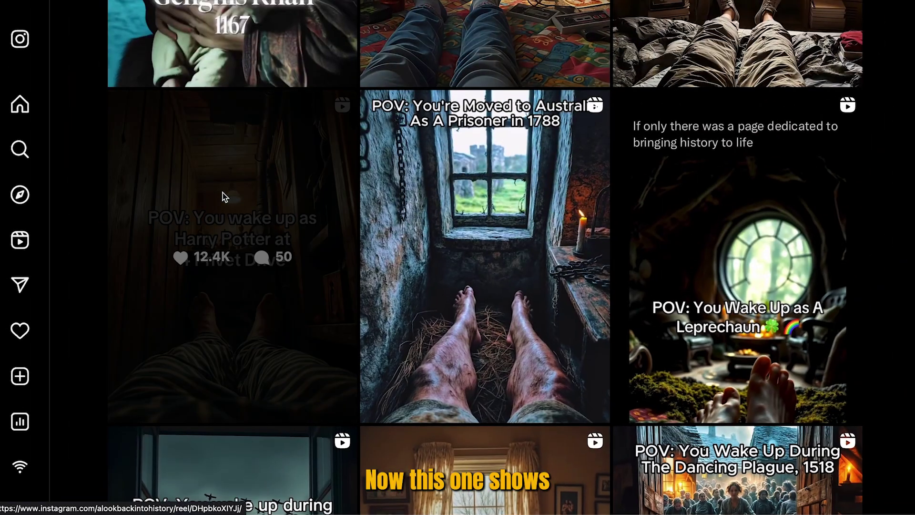
Step: Open the 'POV: You wake up as Harry Potter' post from the Instagram profile grid
click(224, 196)
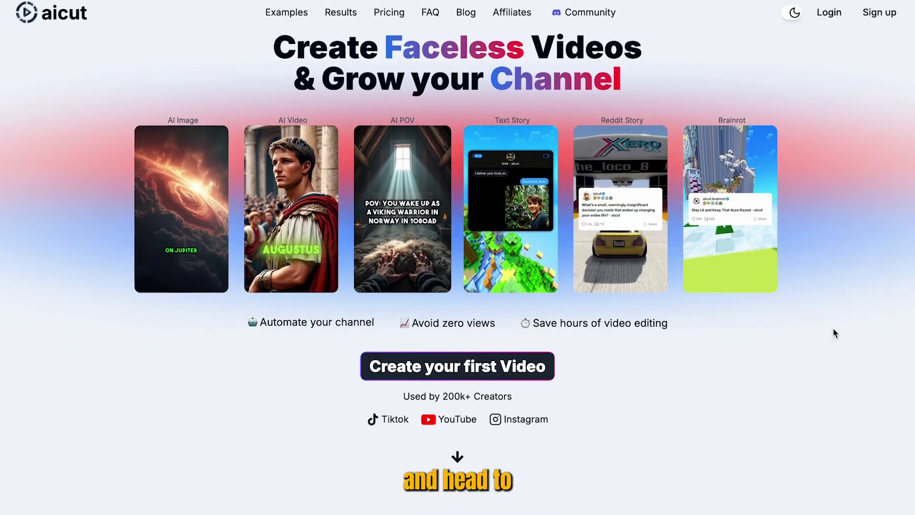
scroll(834, 327, down, 2)
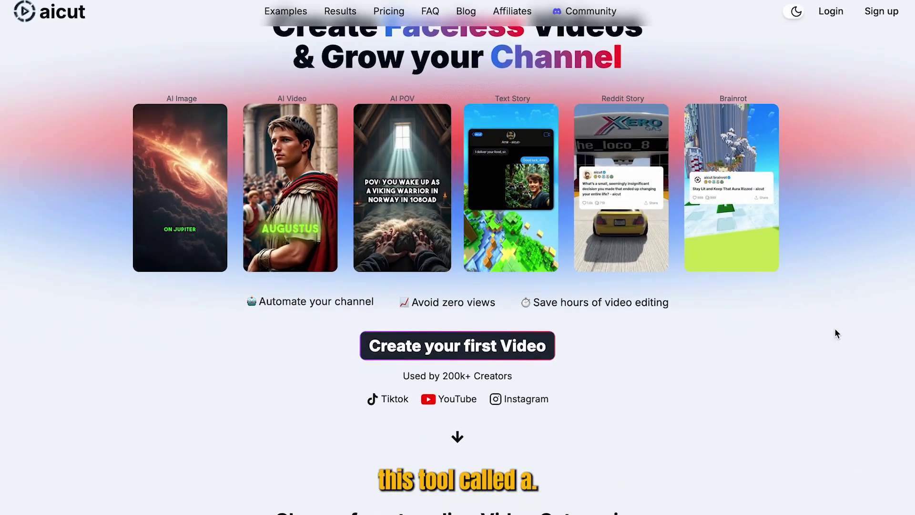
Step: Return to the top of the aicut homepage and go to the Login page
scroll(837, 328, up, 2)
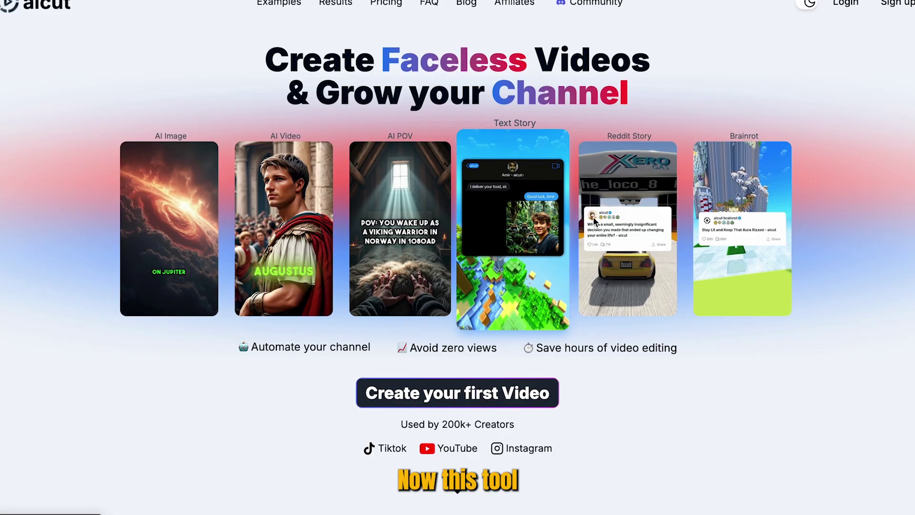
click(852, 3)
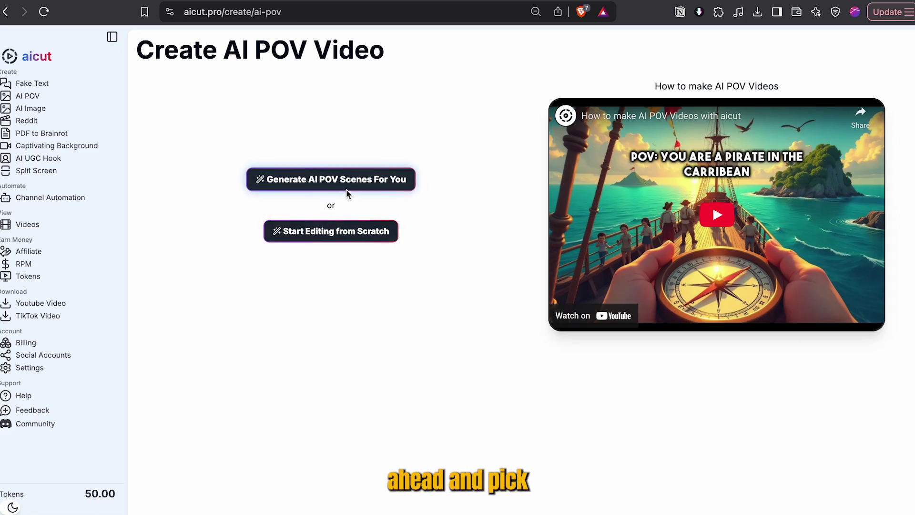
Step: Start the automatic AI POV scene generator and set Image Perspective to Selfie
click(333, 183)
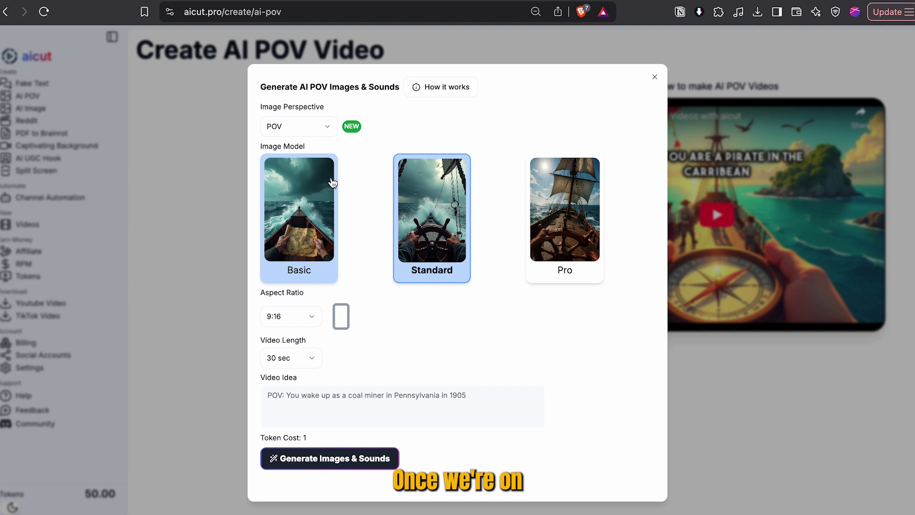
click(325, 127)
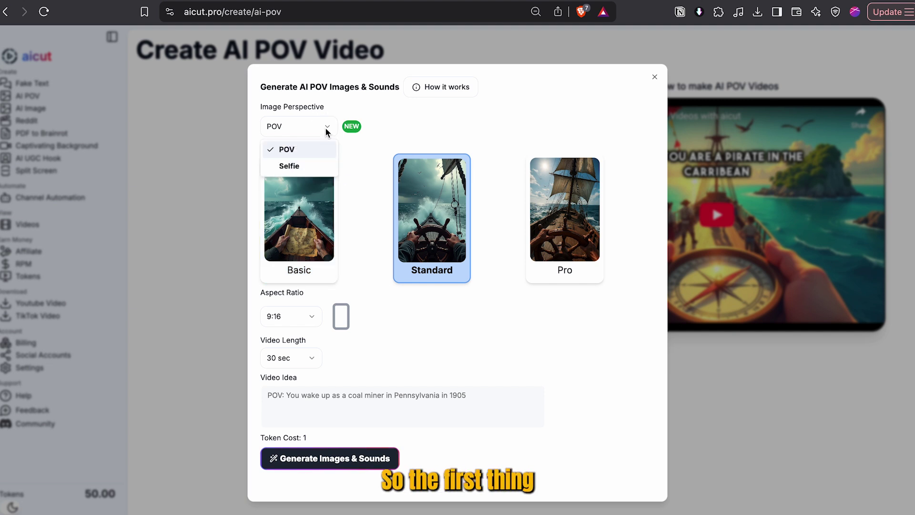
click(307, 167)
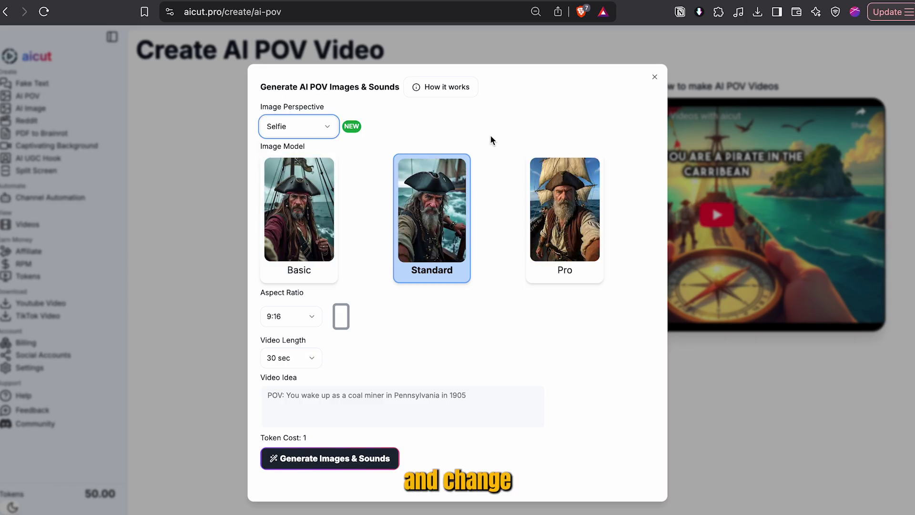
Step: Compare the Basic, Standard and Pro image models and settle on Pro, costing 1.5 tokens
click(305, 196)
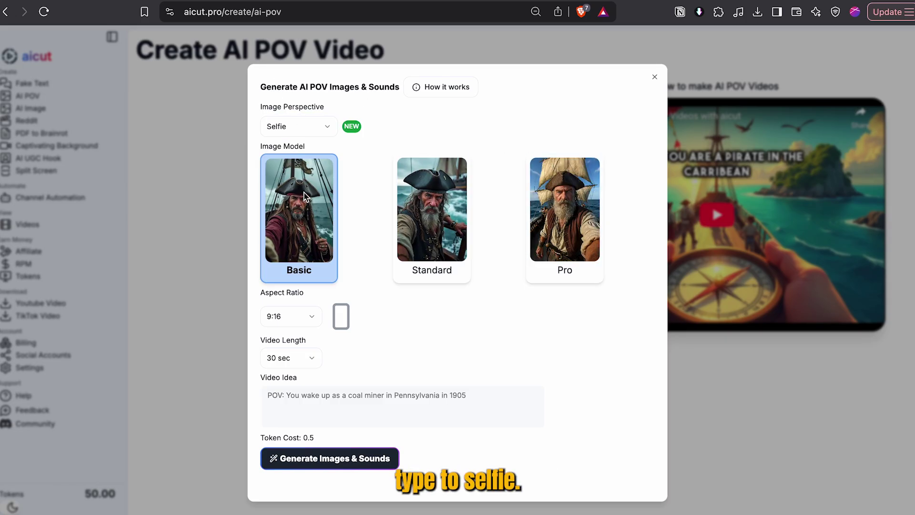
click(424, 206)
click(538, 227)
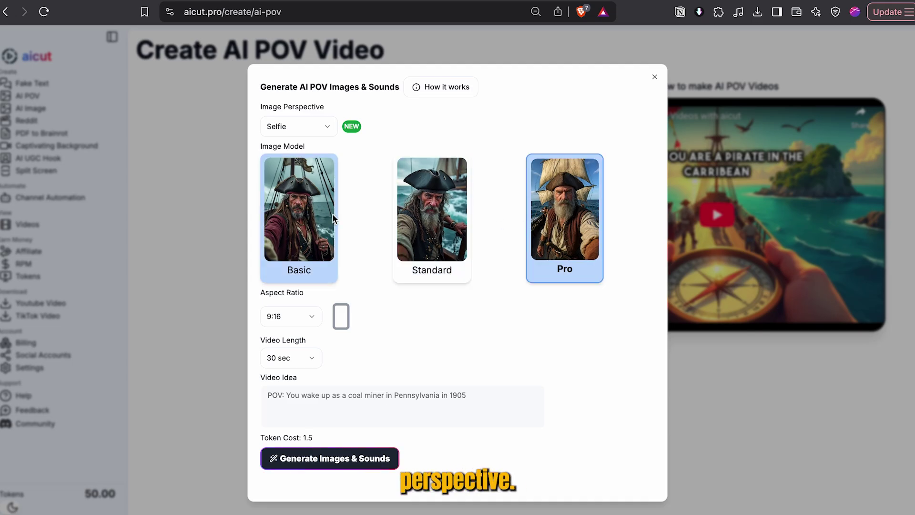
click(429, 220)
click(585, 226)
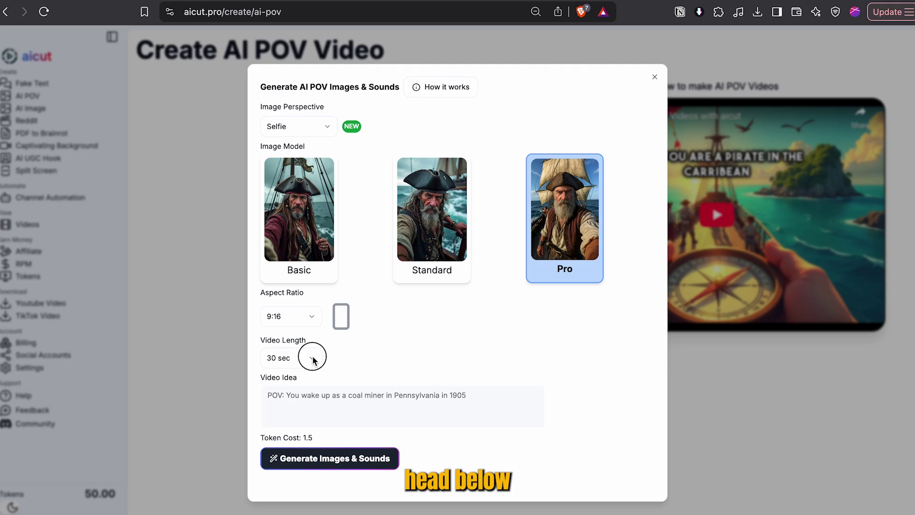
Step: Enter the video idea 'POV: you wake up as harry potter in hogwarts' and generate images and sounds
click(313, 358)
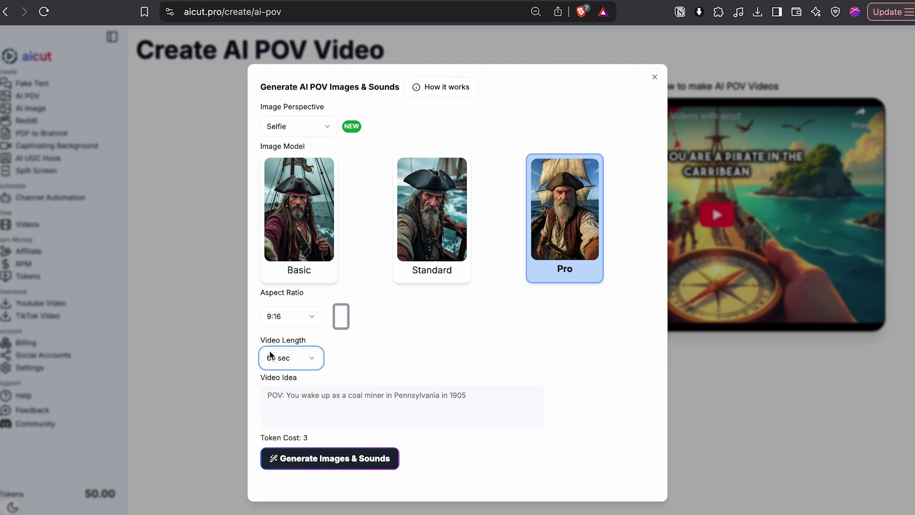
click(293, 392)
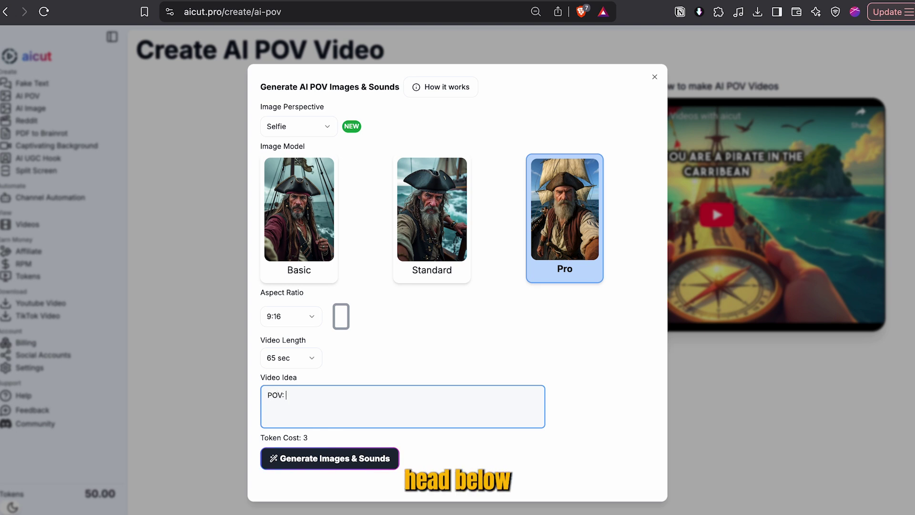
text(POV: you w)
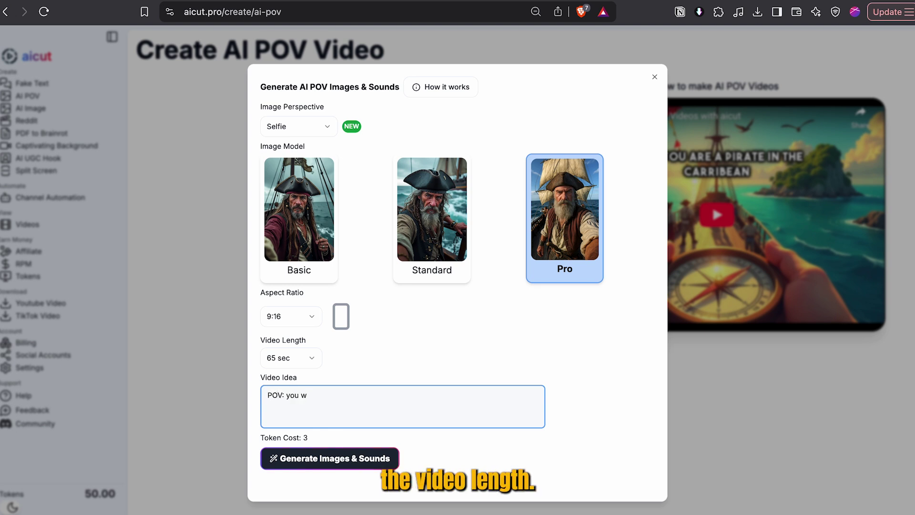
text(ake up as happ)
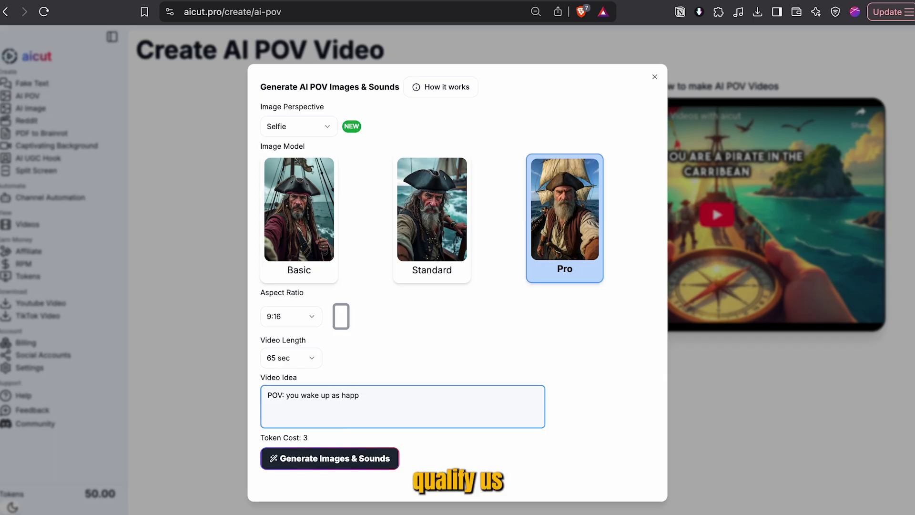
key(BackSpace)
key(BackSpace)
text(rry )
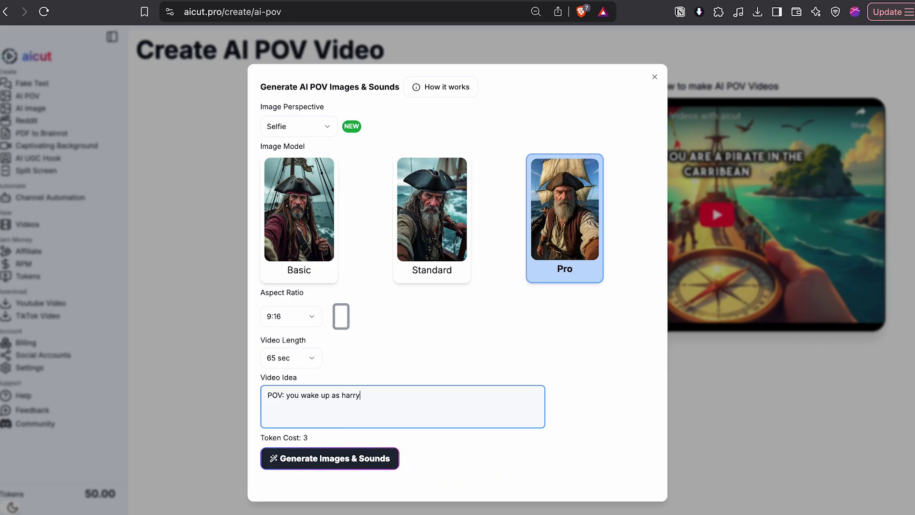
text(p)
key(BackSpace)
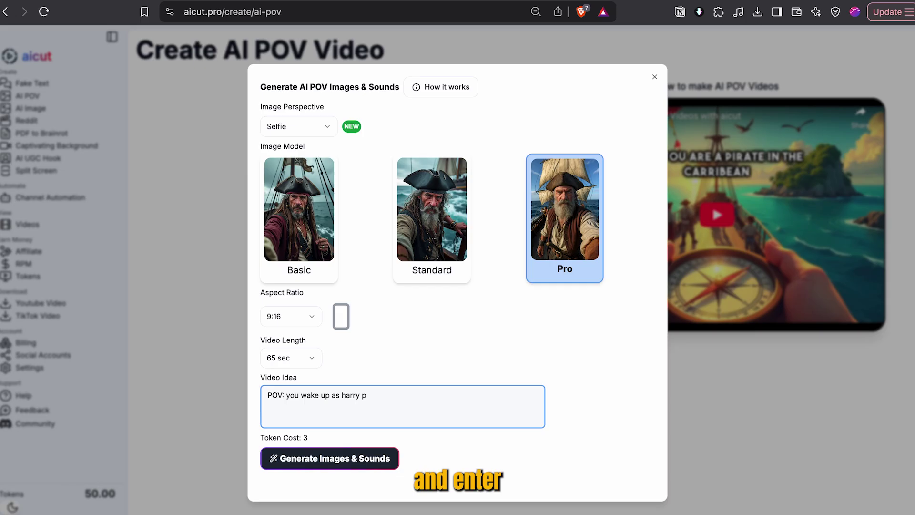
text(tter in ho)
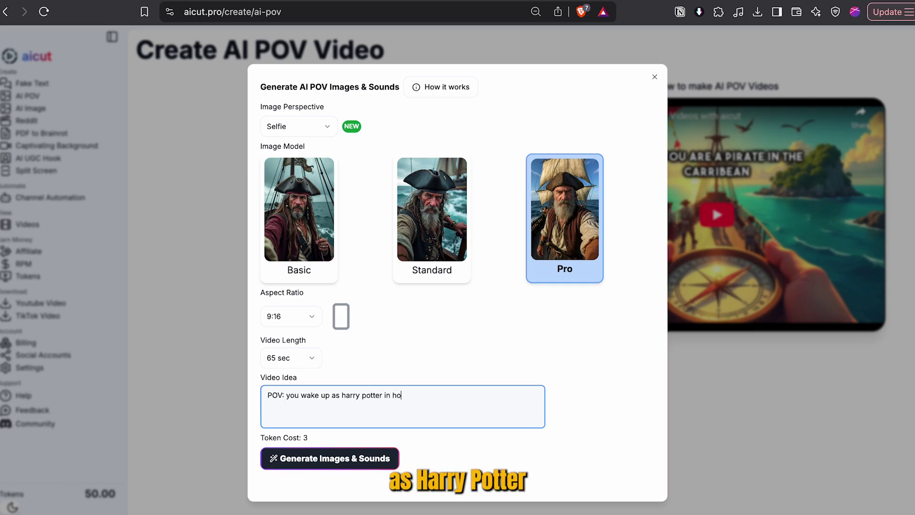
text(gwarts)
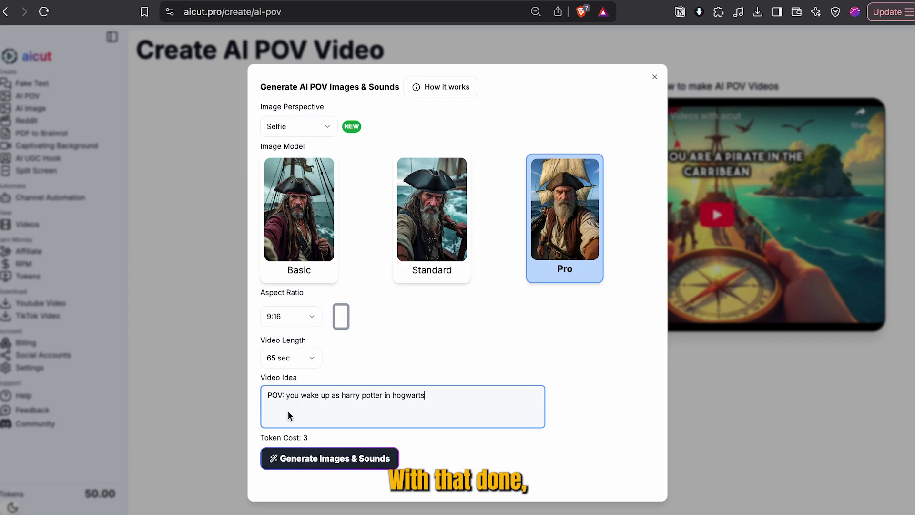
click(337, 463)
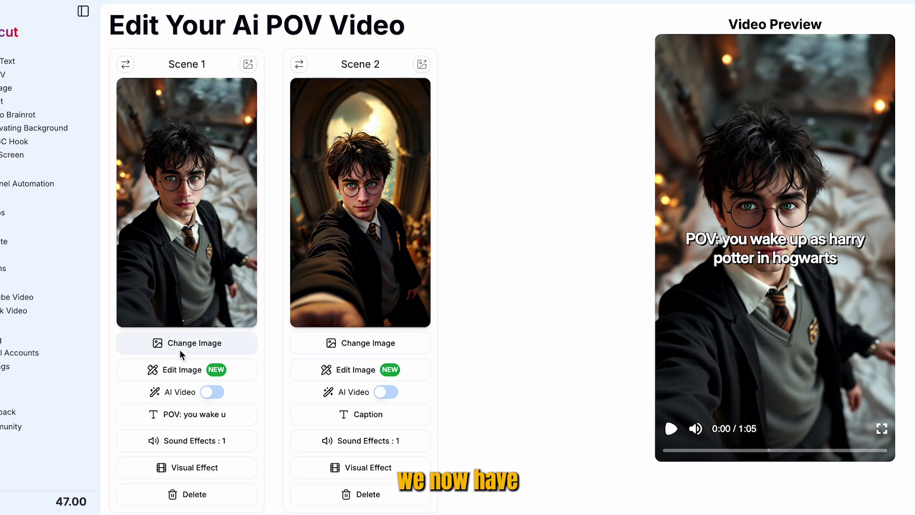
Step: Enable AI Video on Scene 1 with the Kling Pro model (2 tokens), leaving motion blank
click(210, 392)
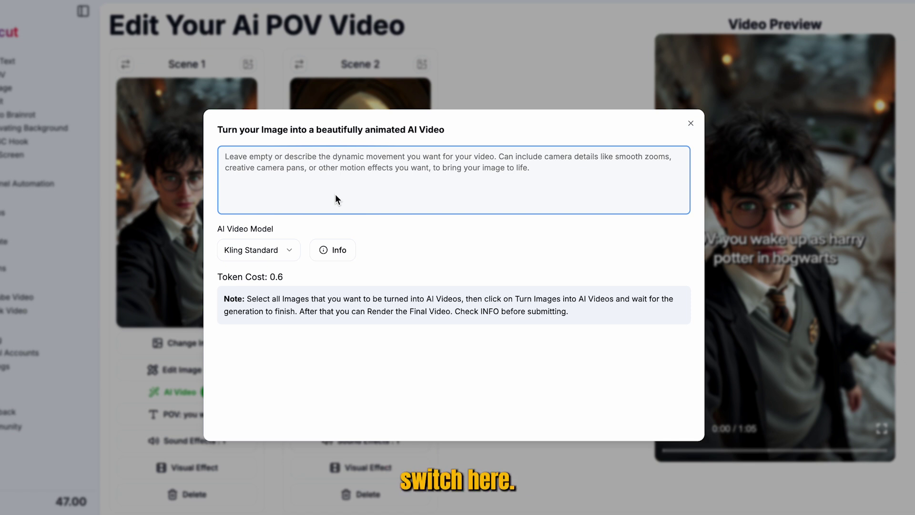
click(276, 252)
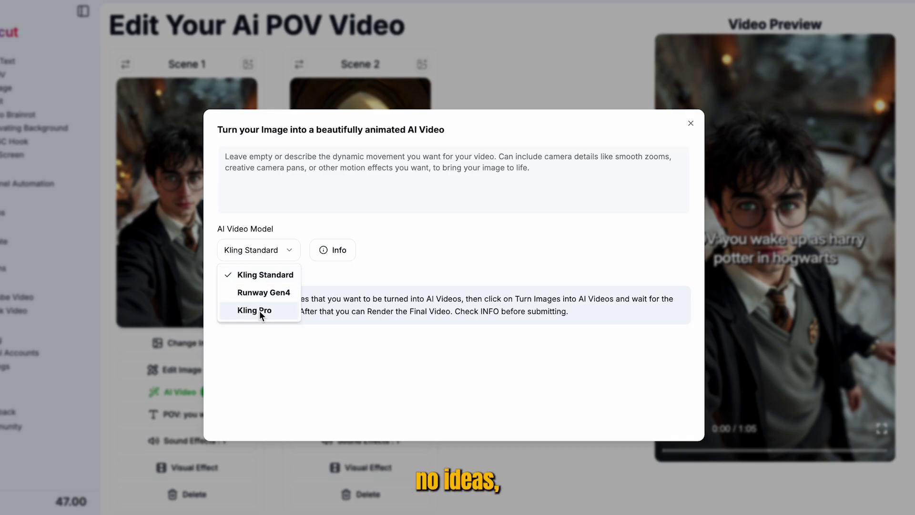
click(359, 270)
click(282, 254)
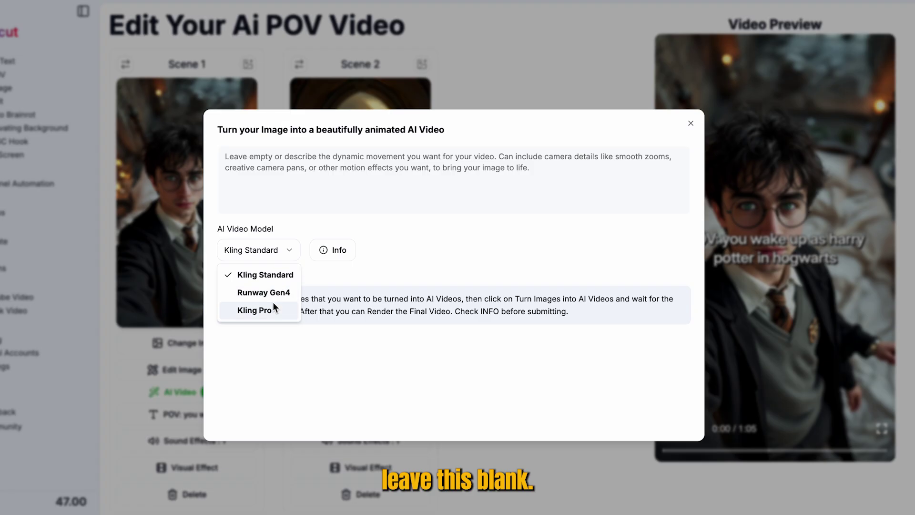
click(293, 309)
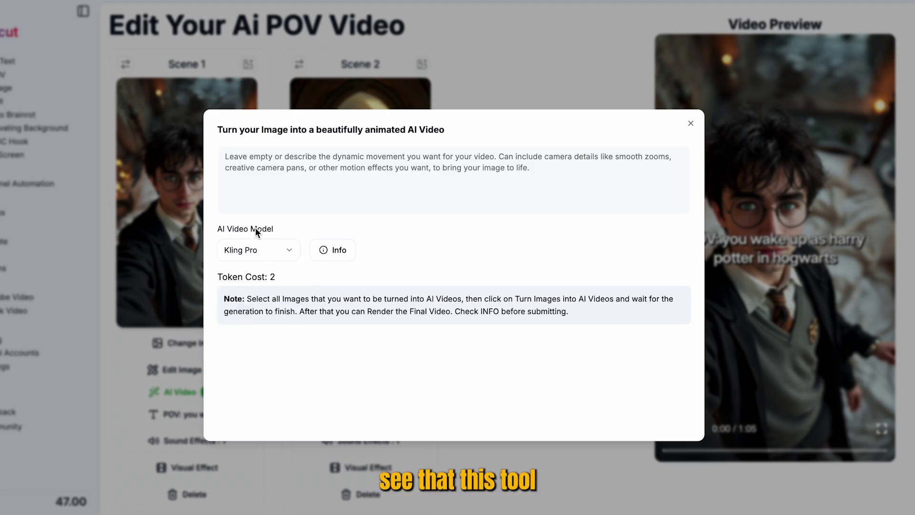
click(692, 122)
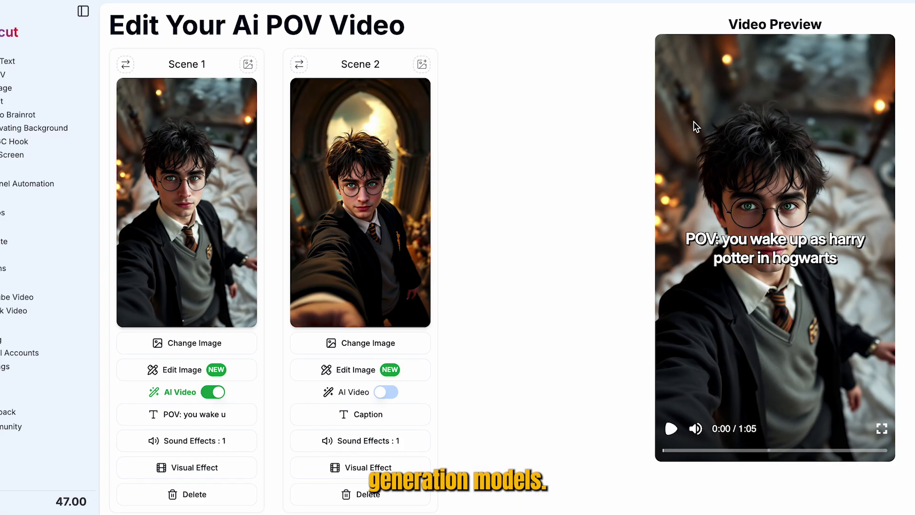
Step: Add the Eye Blink visual effect to Scene 1, then enable AI Video on Scene 2
scroll(499, 252, down, 1)
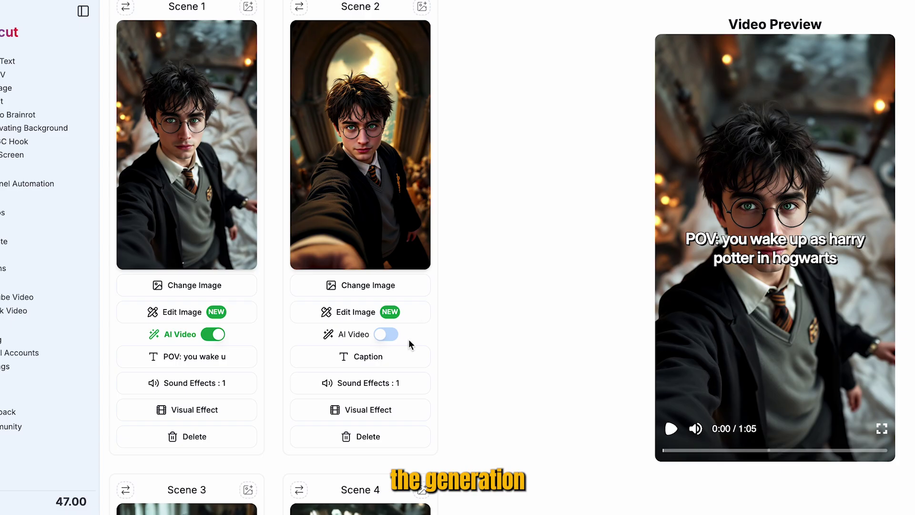
click(230, 406)
click(505, 158)
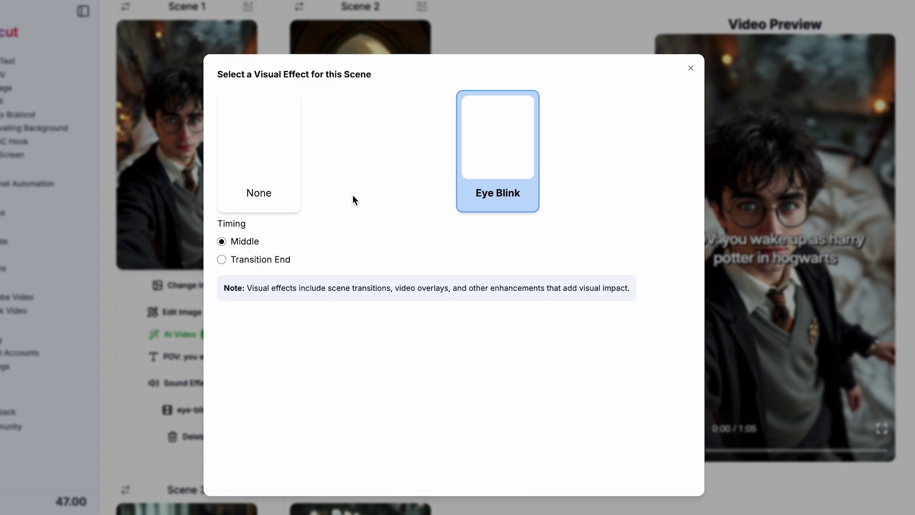
click(692, 68)
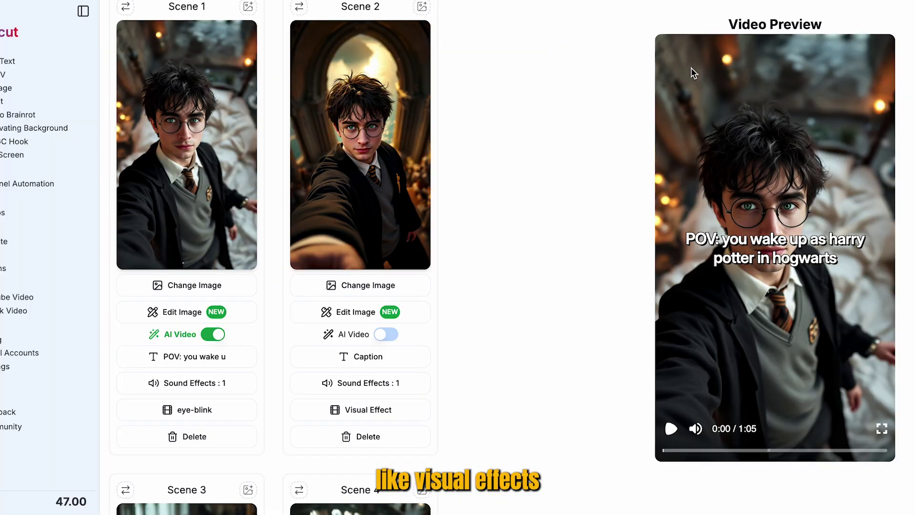
click(386, 334)
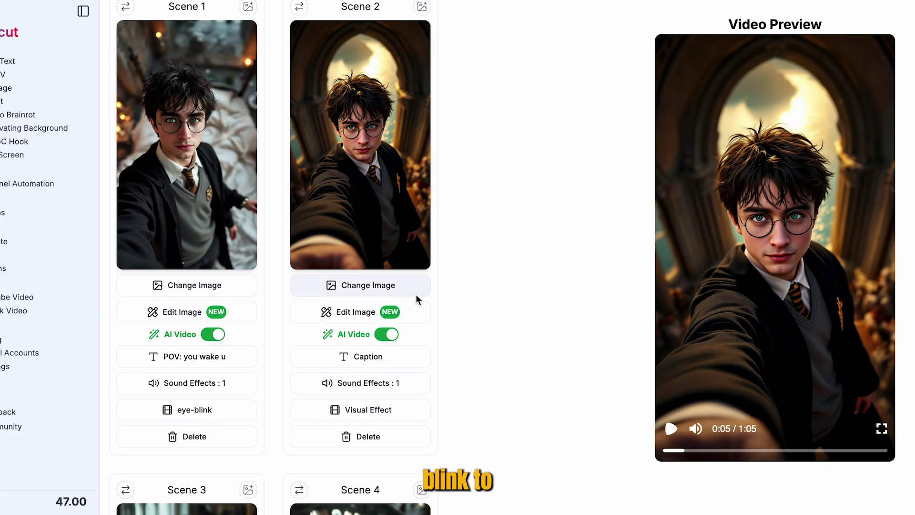
scroll(415, 293, down, 10)
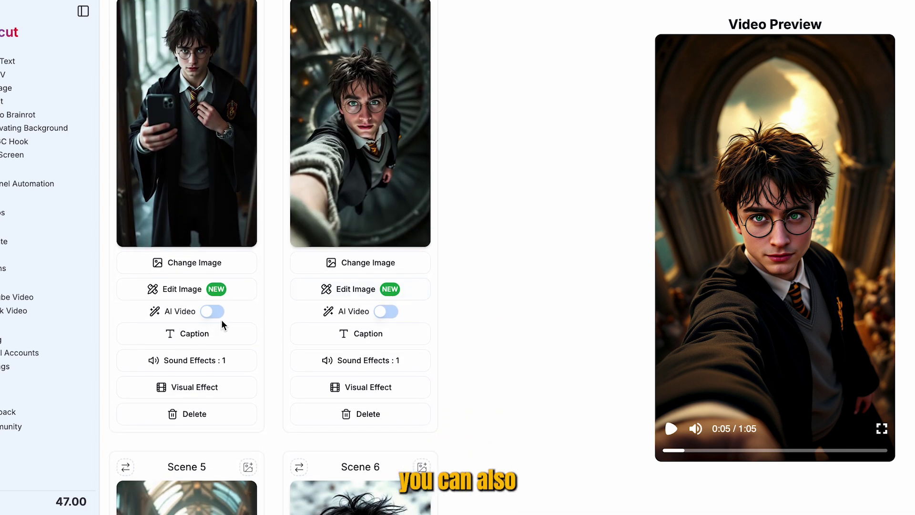
click(211, 358)
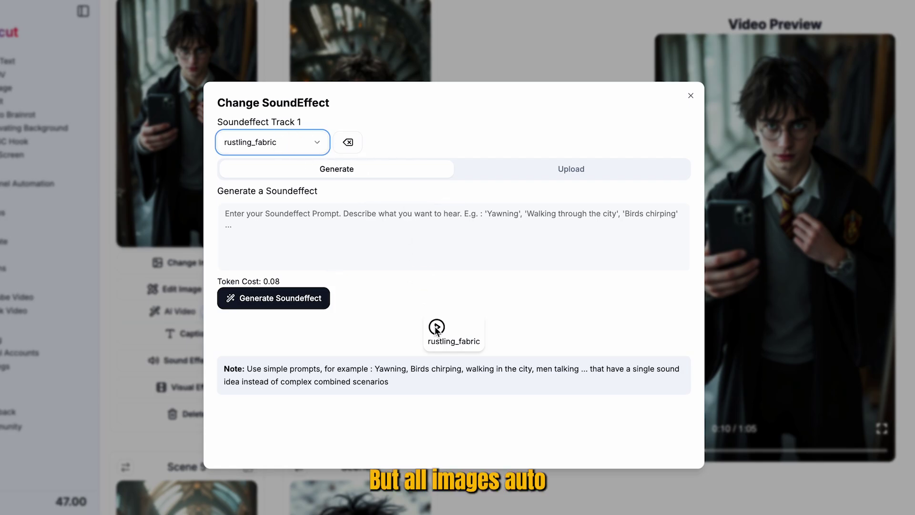
click(307, 217)
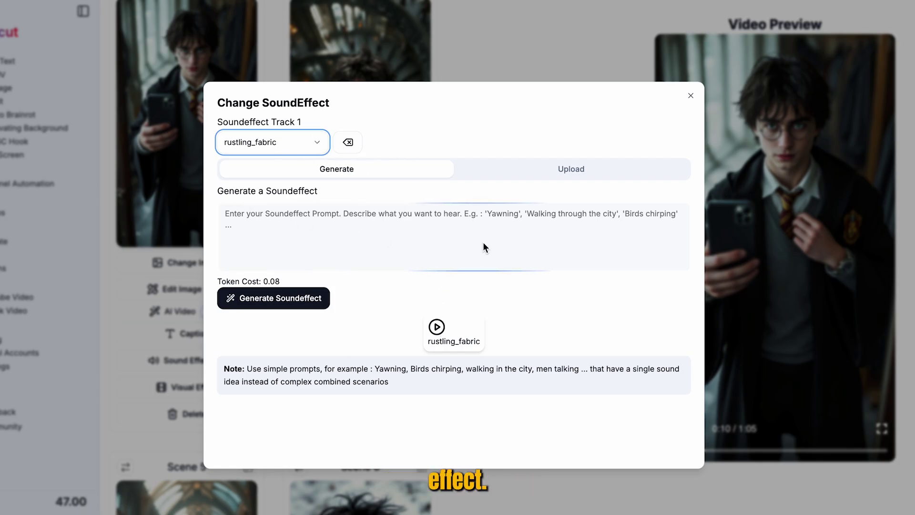
click(535, 32)
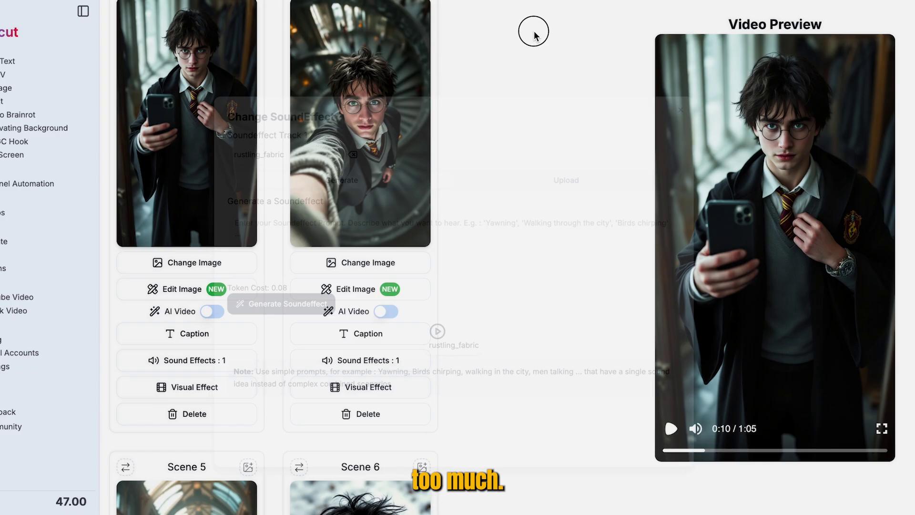
Step: Give Scene 3 the caption 'selfie' in the Orange caption style
click(205, 334)
text(selfie)
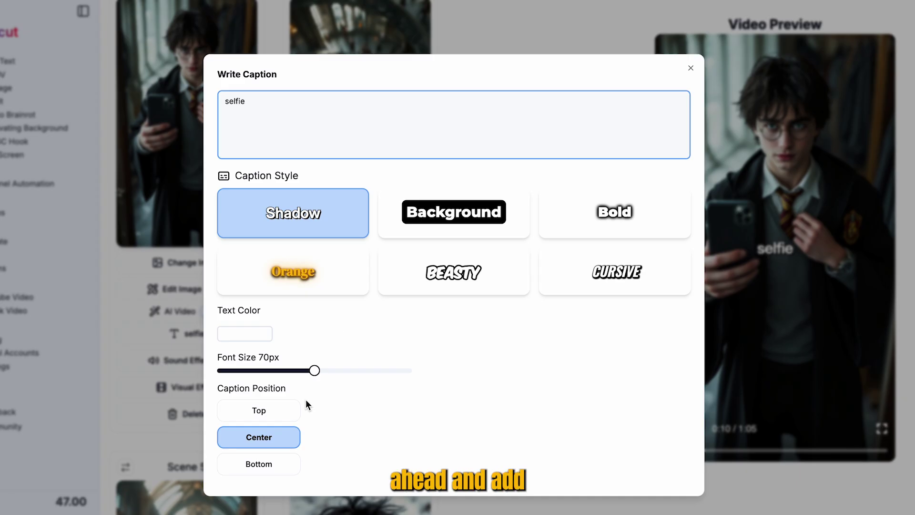
click(324, 253)
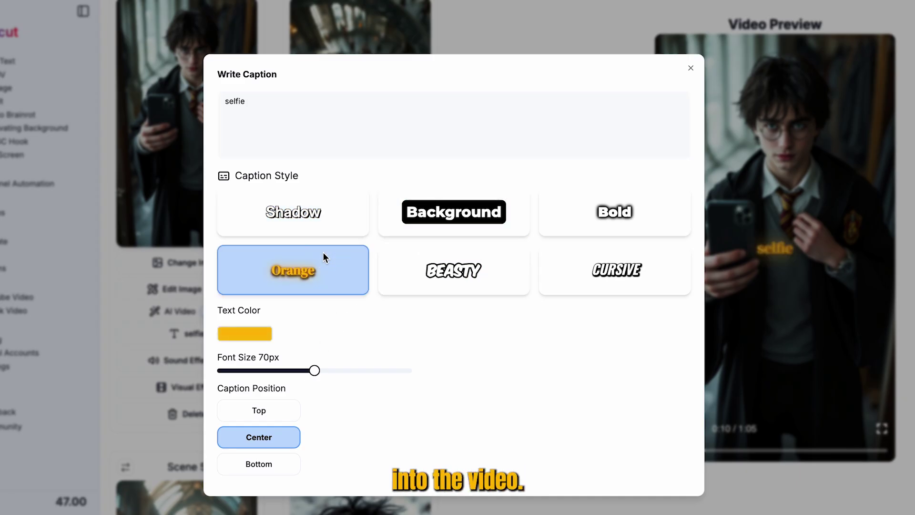
click(690, 69)
scroll(331, 149, up, 1)
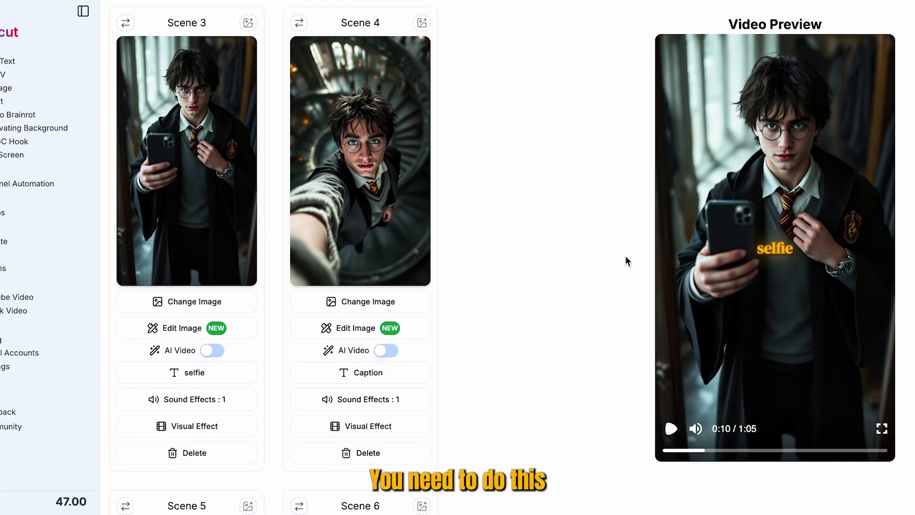
Step: Toggle AI Video on Scenes 3, 4, 5 and 6, closing each AI video settings dialog
click(206, 353)
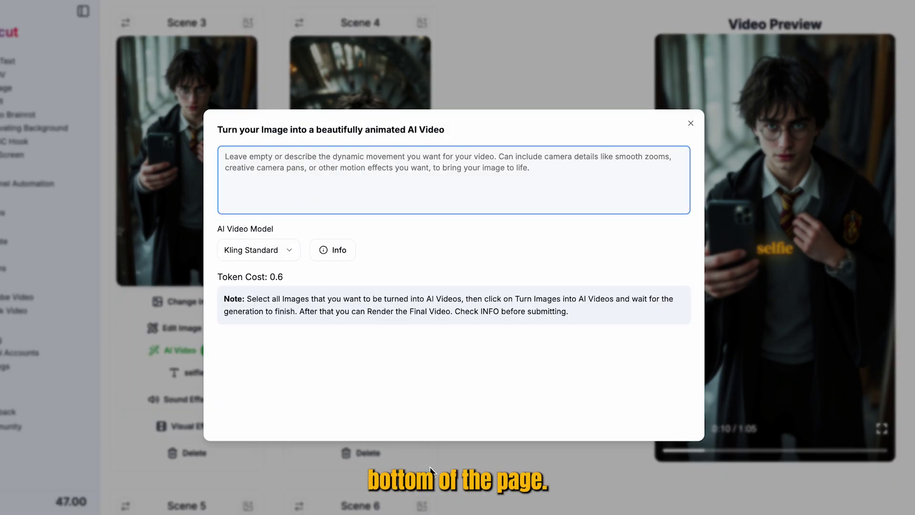
click(317, 447)
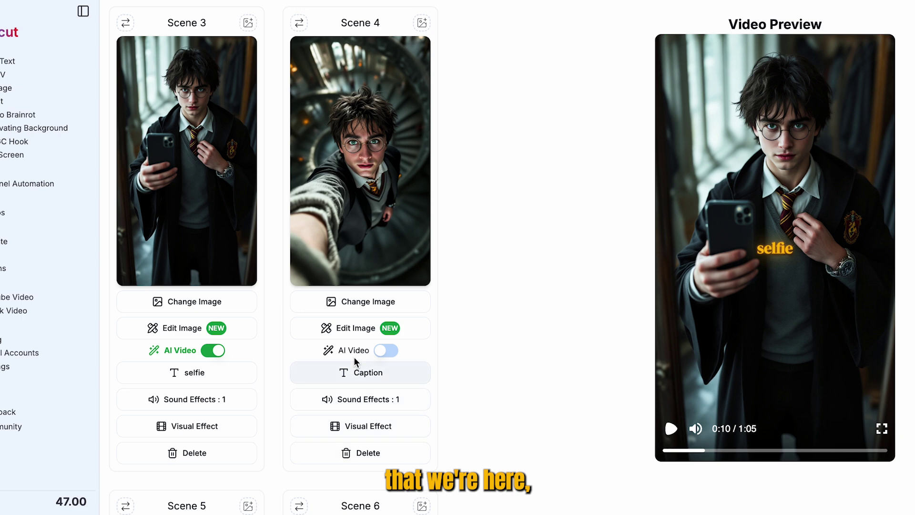
click(386, 350)
click(531, 486)
scroll(531, 487, down, 9)
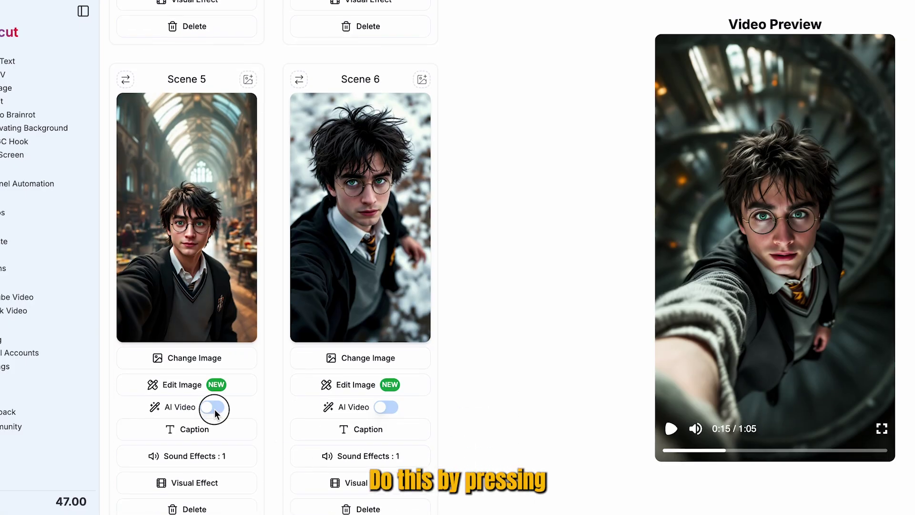
click(213, 408)
click(431, 491)
click(384, 408)
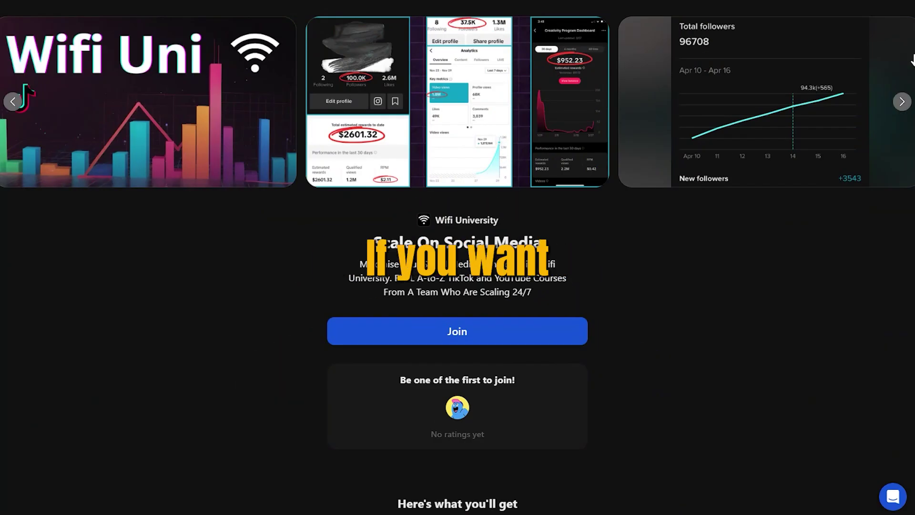
Step: Scroll down to the member perks: Premium, Links, New Niches / Extras and TikTok Course
scroll(457, 258, down, 5)
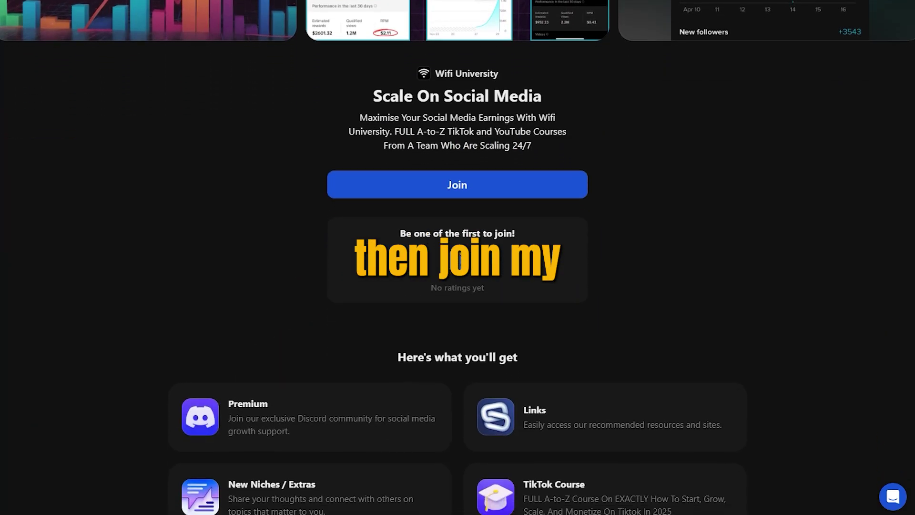